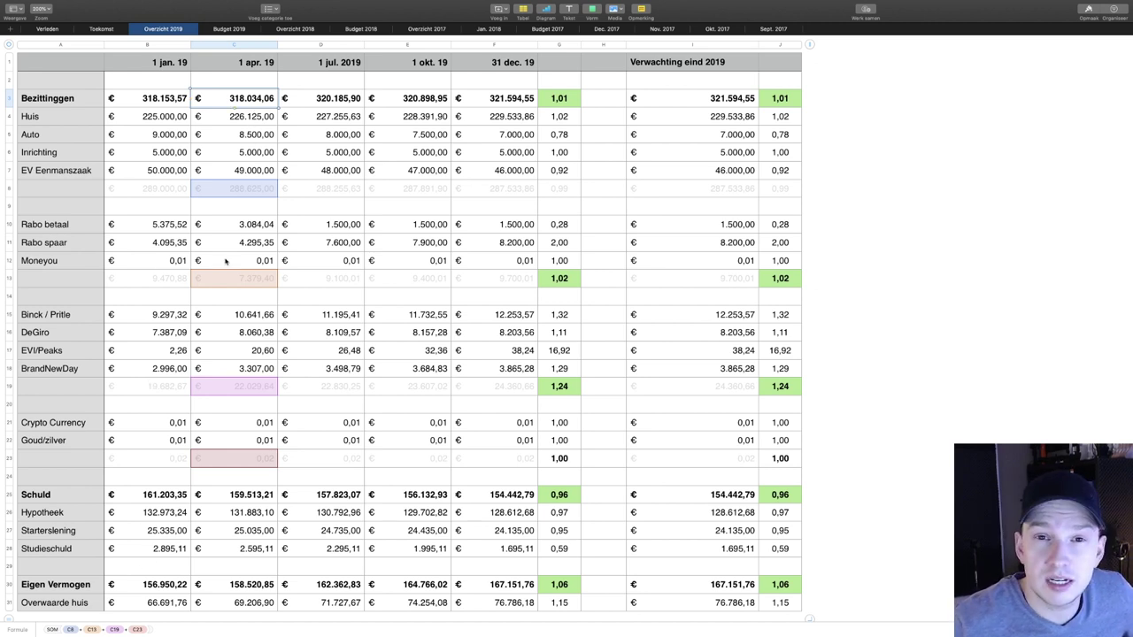
Inspect how the 1 apr. 19 values for Huis, Auto, Inrichting and EV Eenmanszaak are calculated, including the Huis growth ratio
click(262, 122)
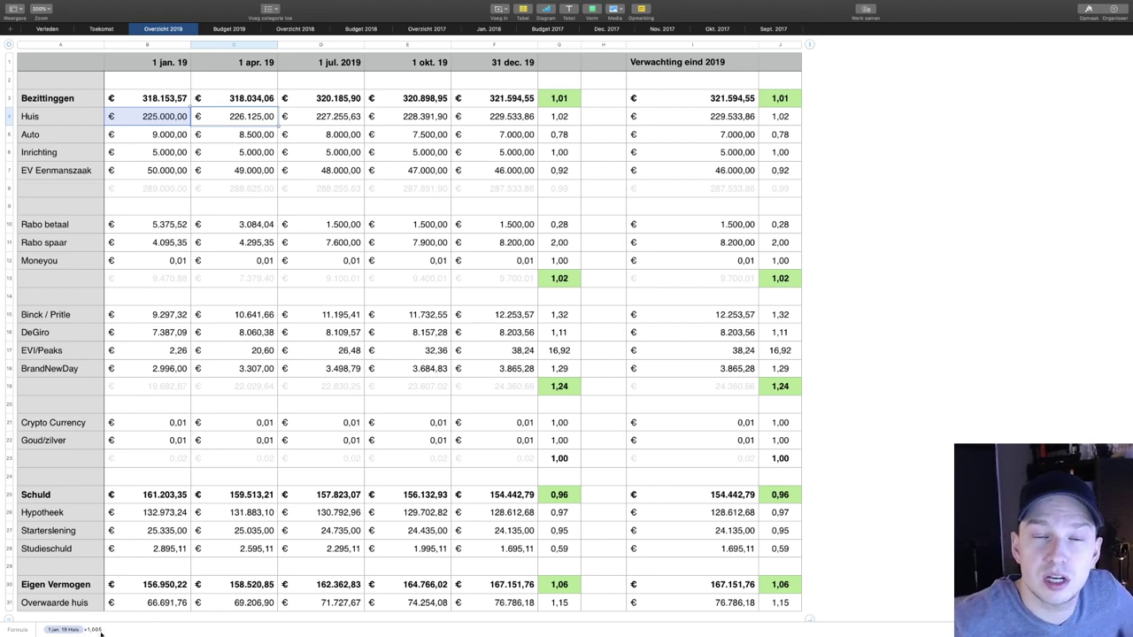
click(569, 119)
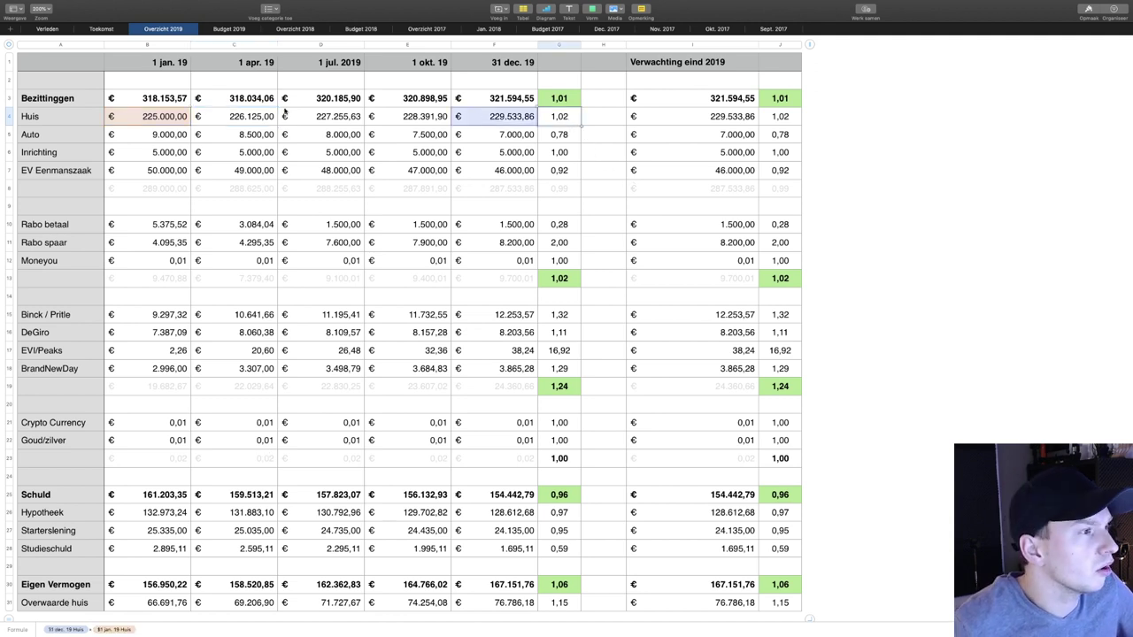
click(254, 138)
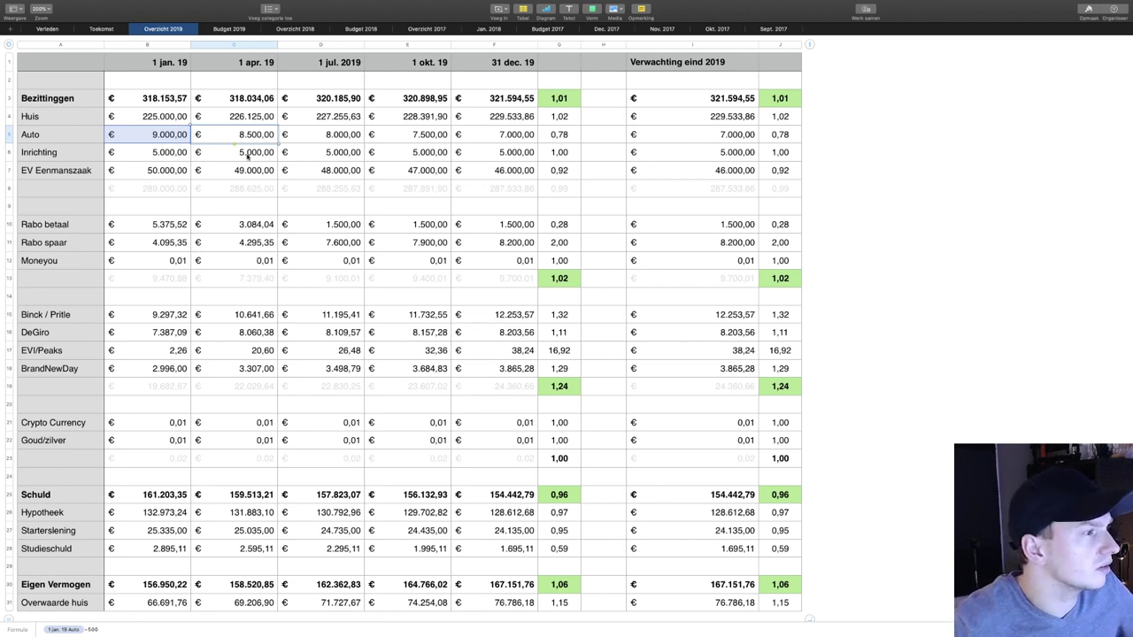
click(248, 155)
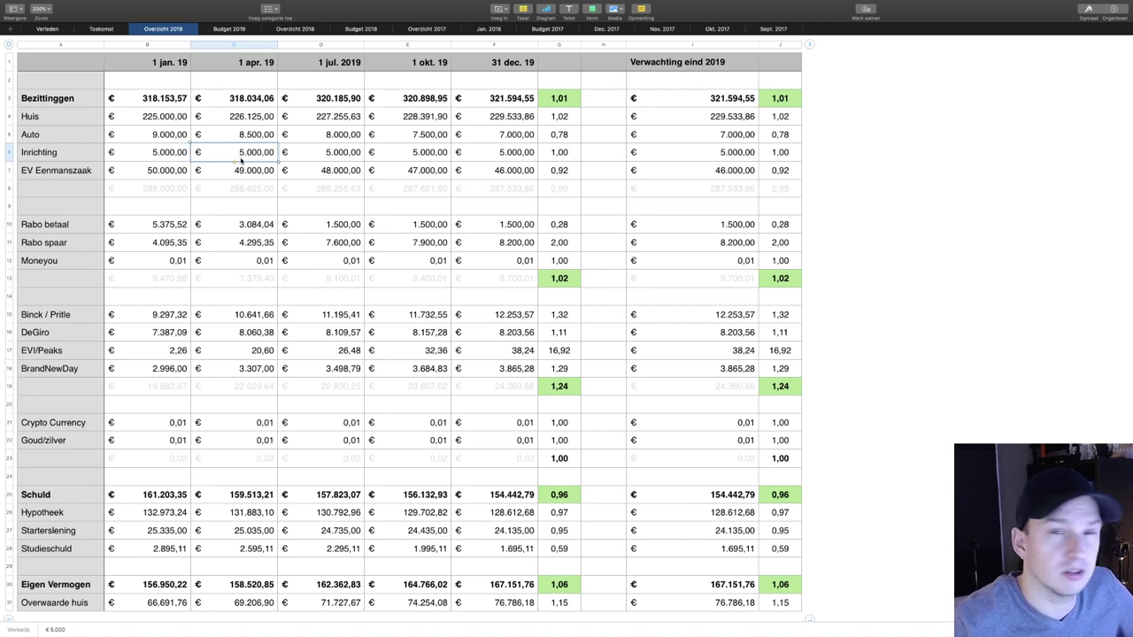
double_click(245, 170)
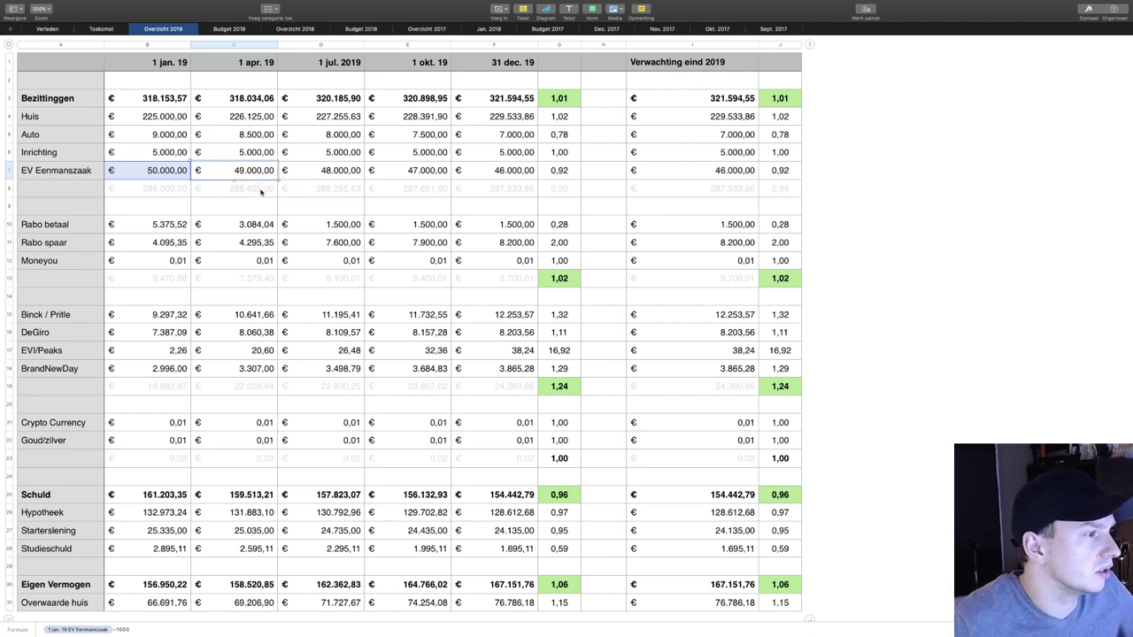
Check the 1 apr. 19 entries for Rabo betaal, Rabo spaar, Binck / Pritle and EVI/Peaks
click(261, 224)
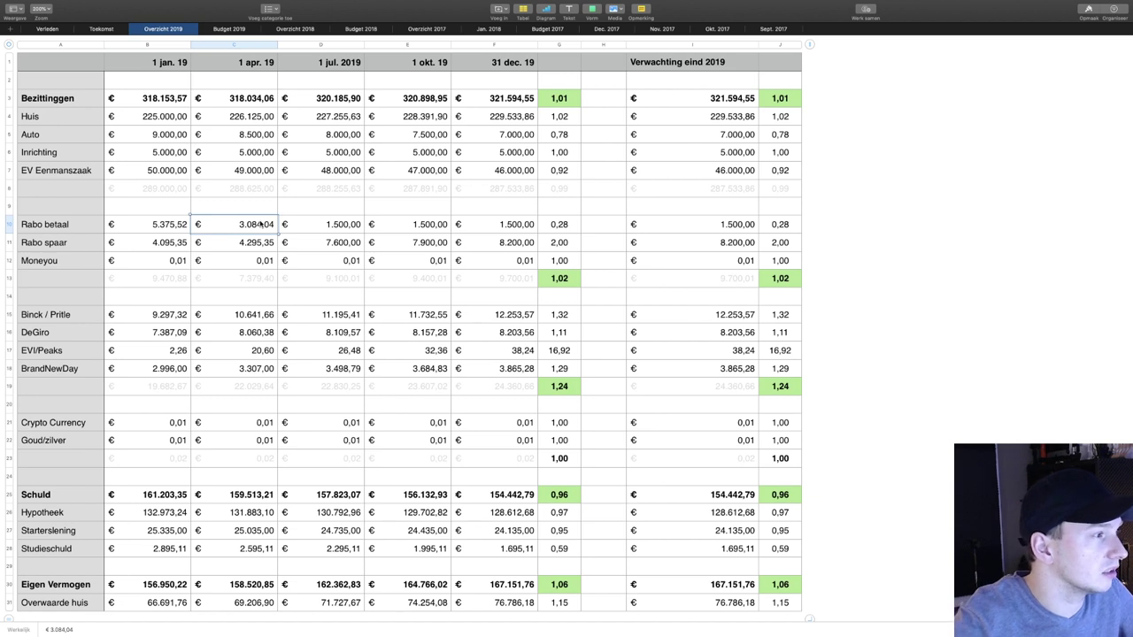
click(267, 242)
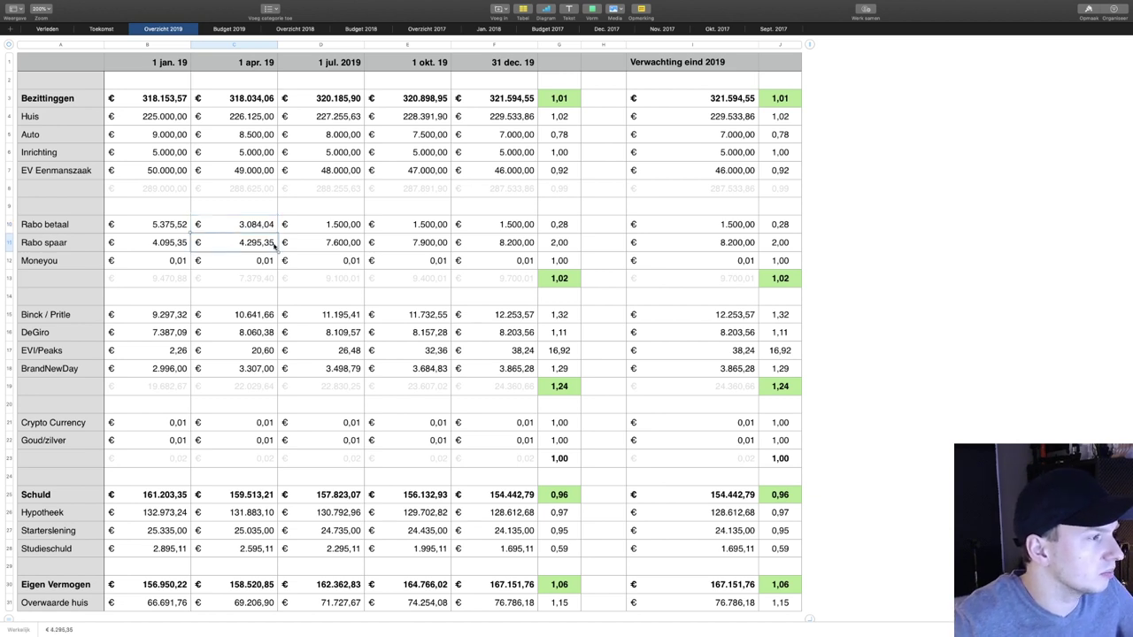
click(244, 228)
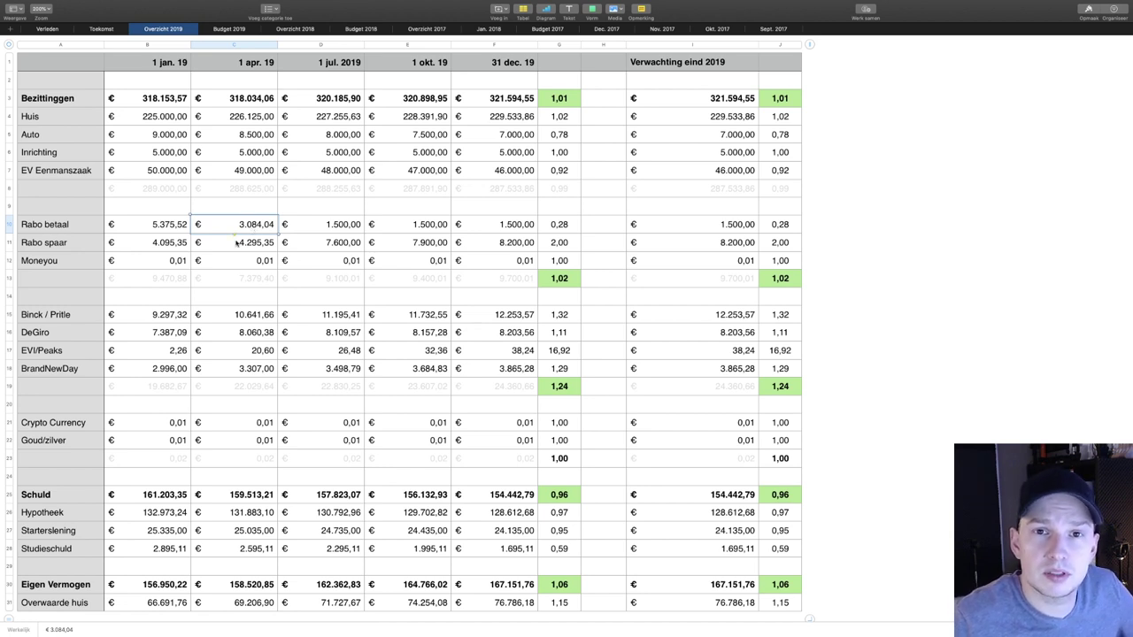
click(250, 313)
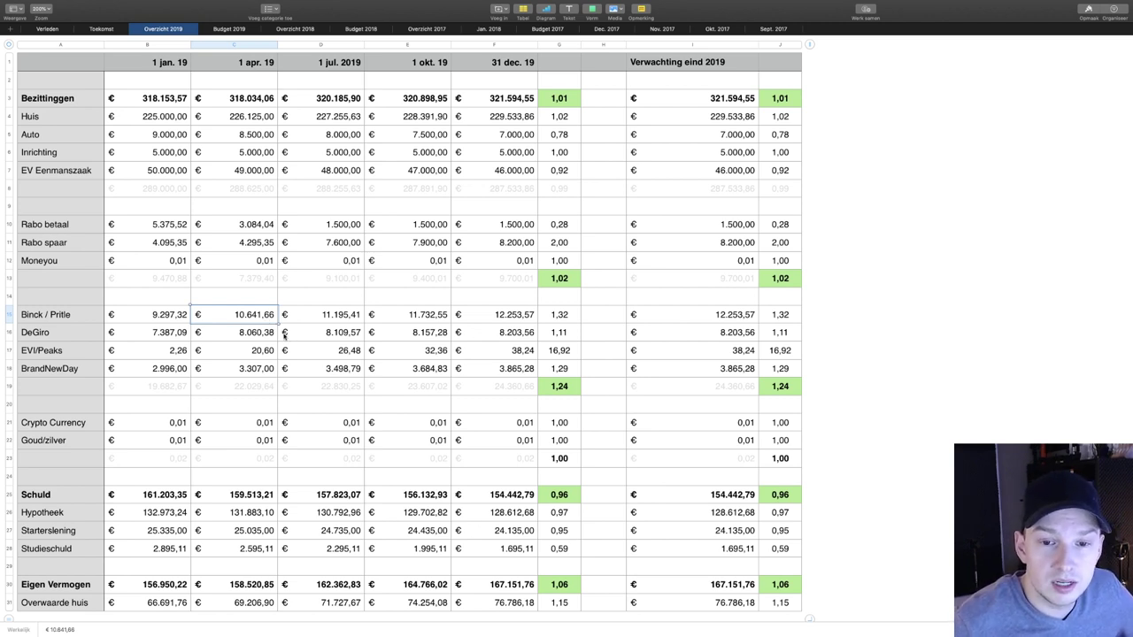
click(258, 352)
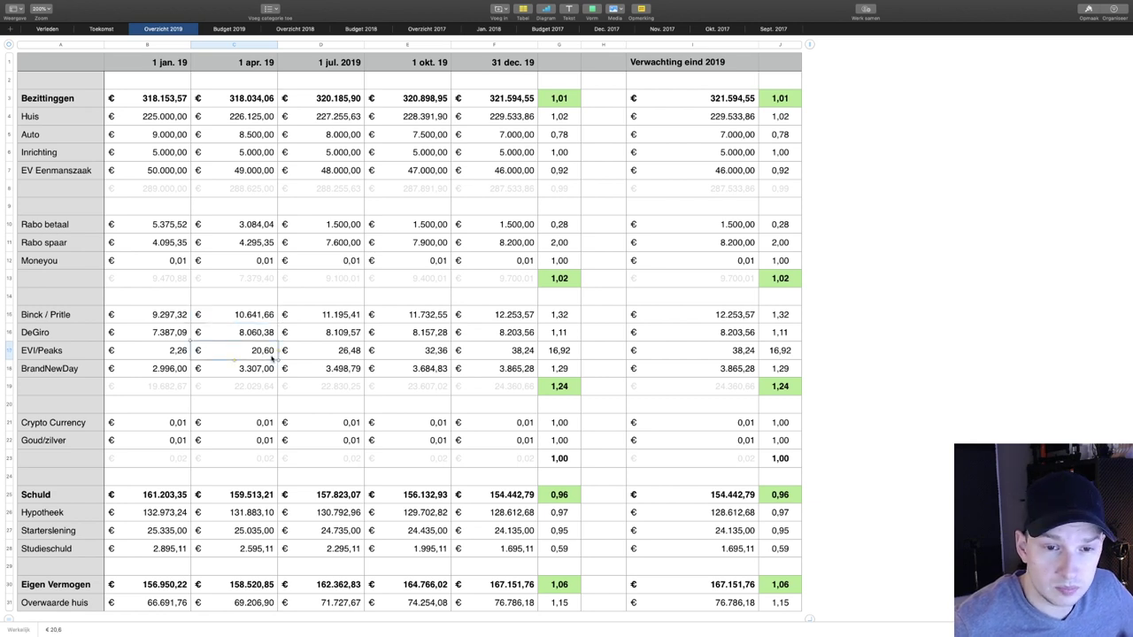
Rename the EVI/Peaks row label to Peaks
click(38, 352)
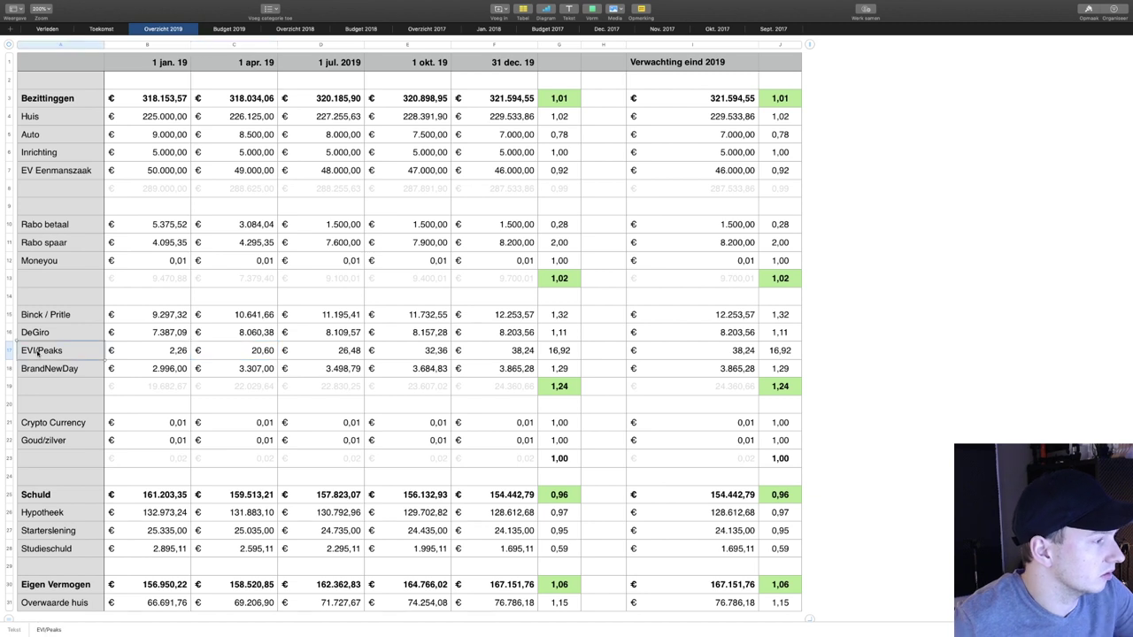
click(42, 350)
key(BackSpace)
key(BackSpace)
key(BackSpace)
key(BackSpace)
key(Return)
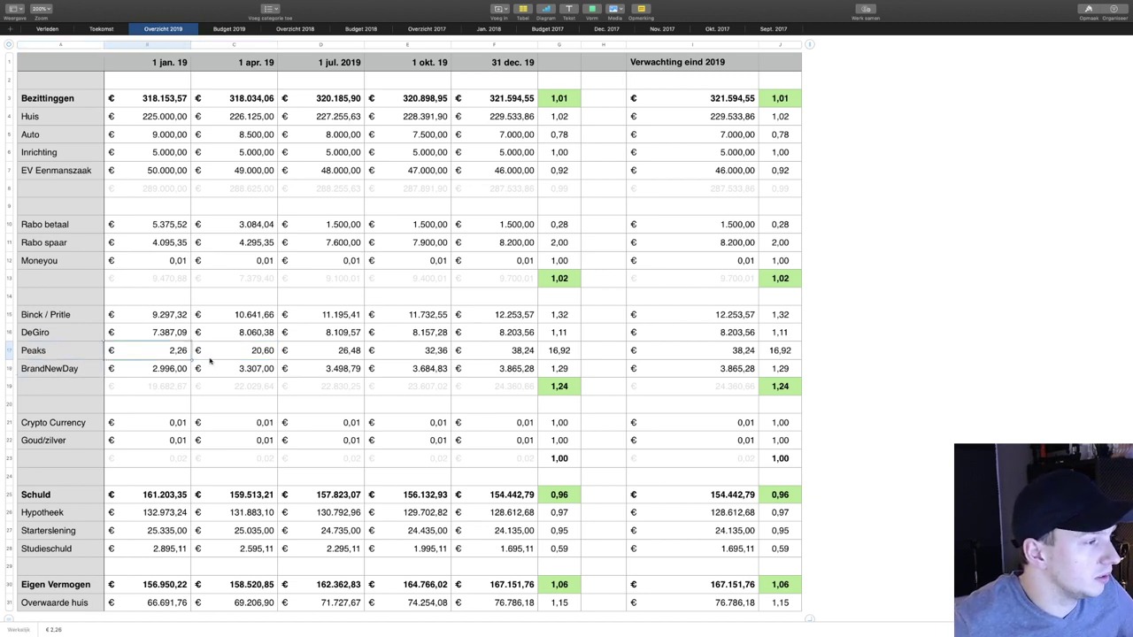
Check the 1 apr. 19 entries for Peaks, BrandNewDay and Goud/zilver
click(239, 354)
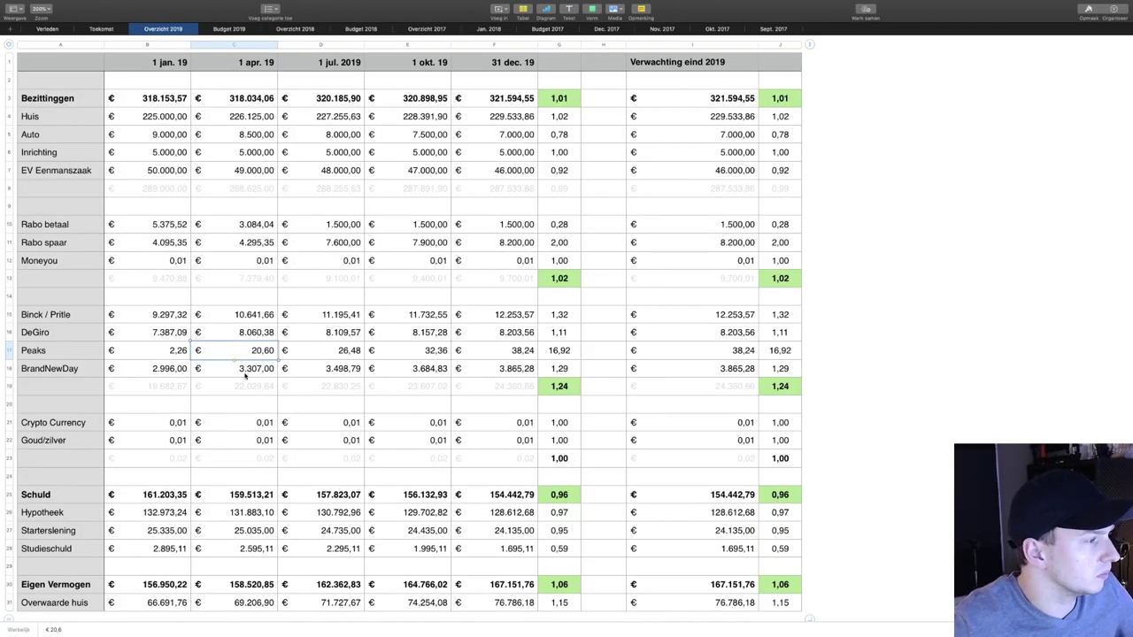
click(260, 372)
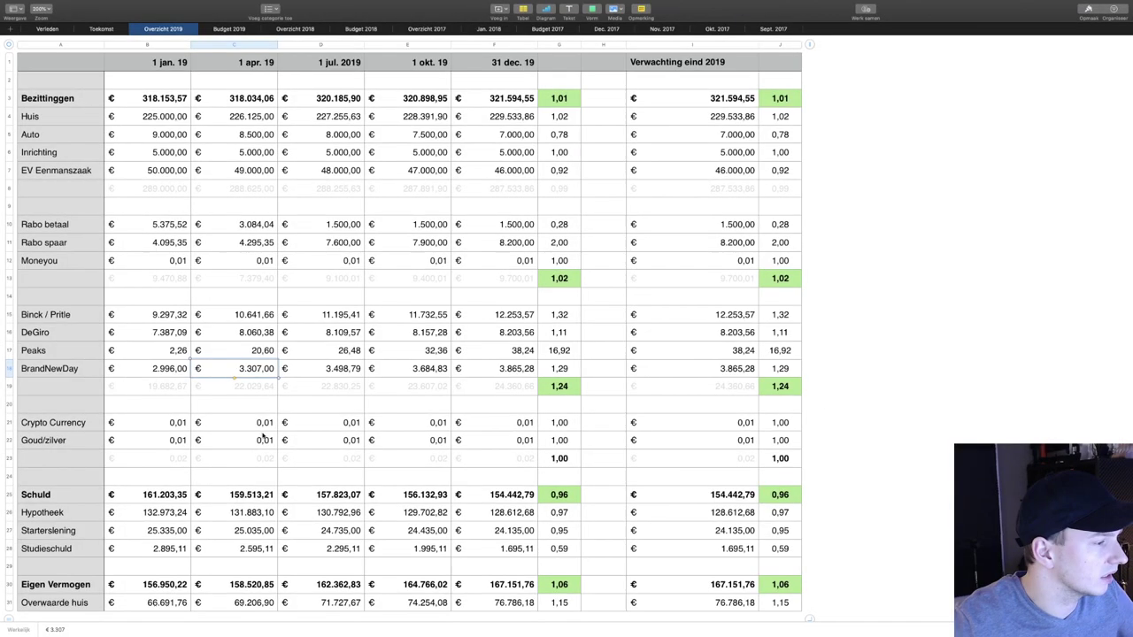
click(259, 440)
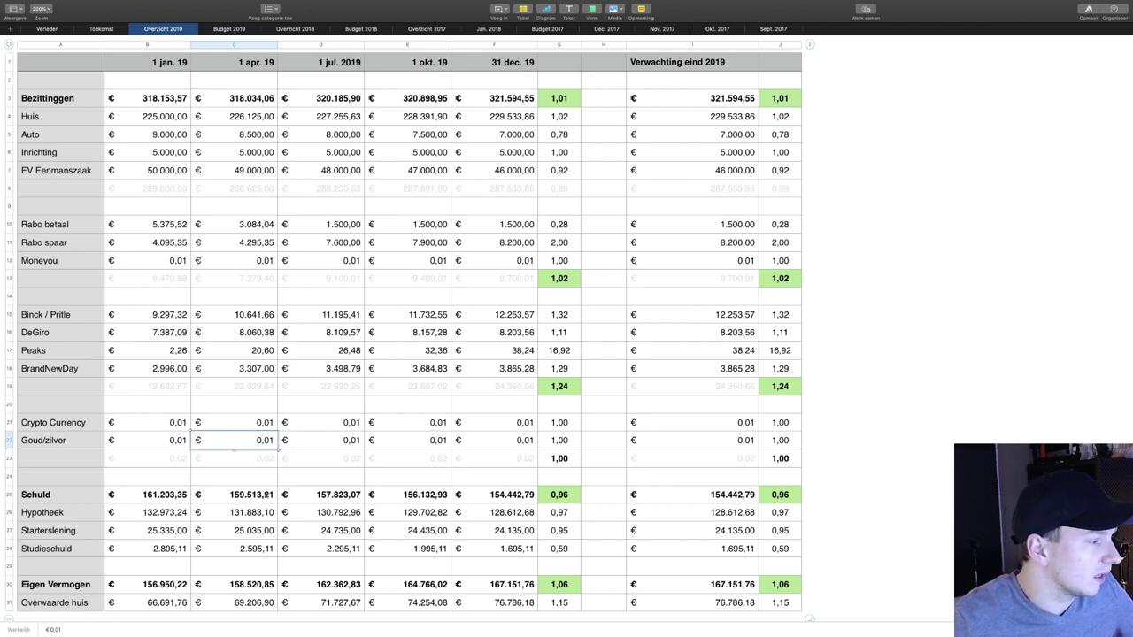
Inspect the 1 apr. 19 formulas for Schuld, Hypotheek, Starterslening, Studieschuld and Eigen Vermogen
click(266, 495)
key(shift+Down)
key(shift+Down)
key(shift+Down)
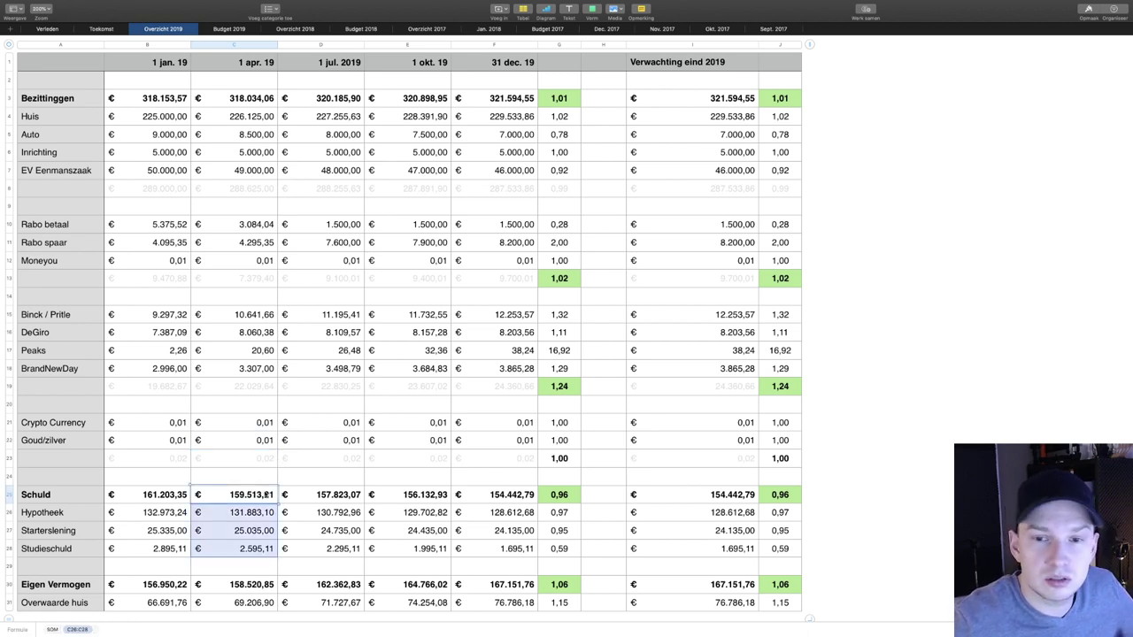
click(270, 512)
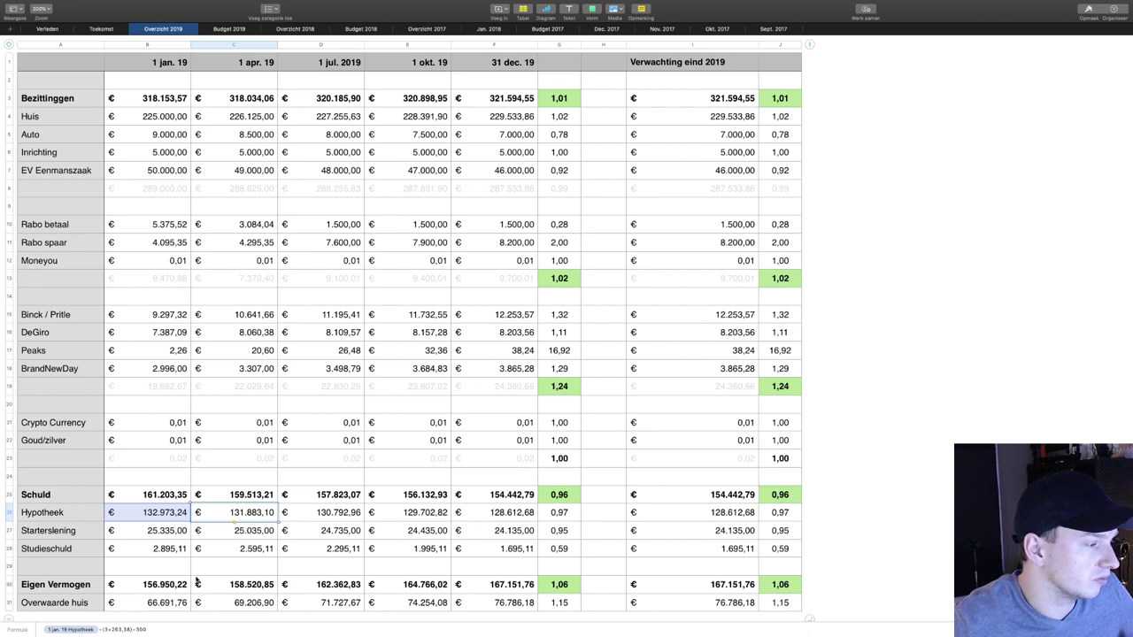
key(Down)
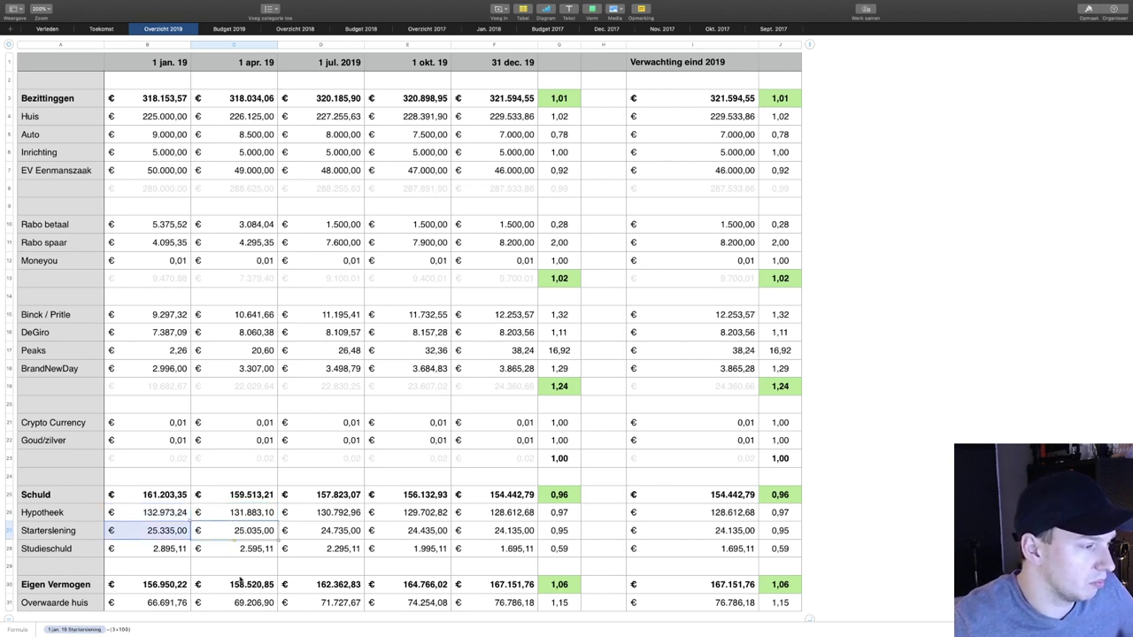
key(Down)
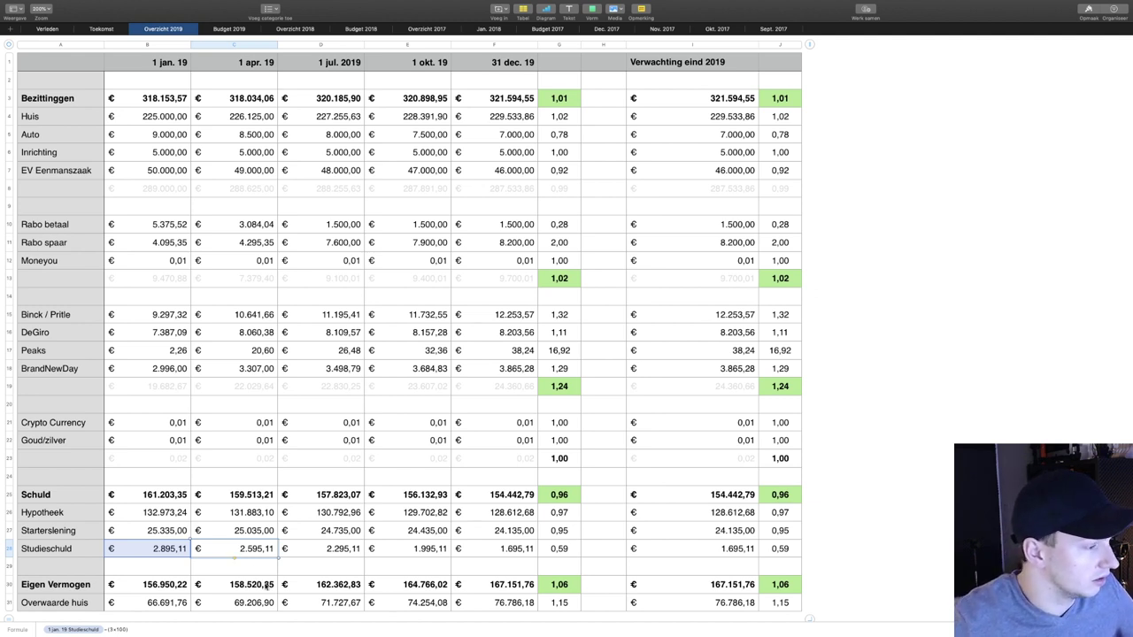
click(266, 587)
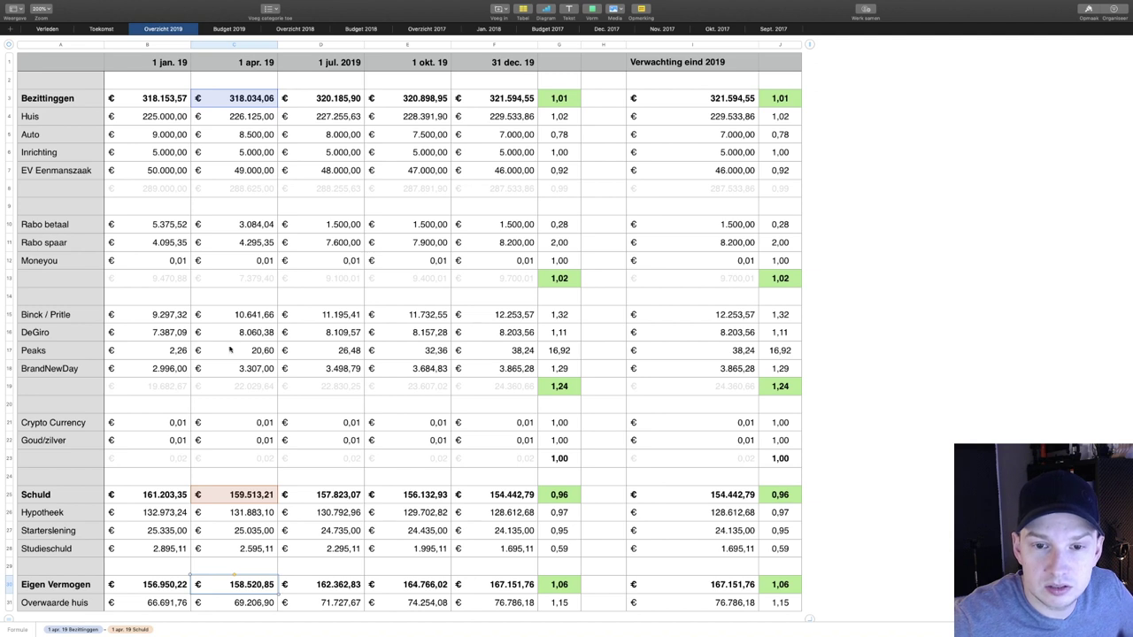
Review the 1 apr. 19 investment balances from Binck / Pritle through BrandNewDay, and switch to the DEGIRO portfolio overview
drag(246, 321, 245, 372)
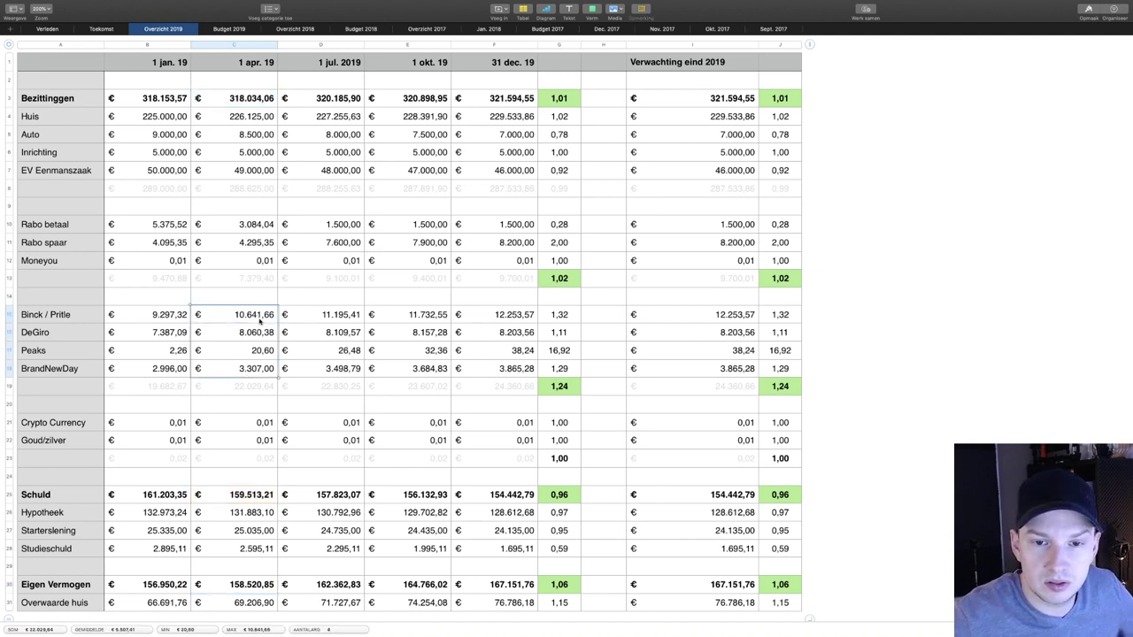
click(261, 331)
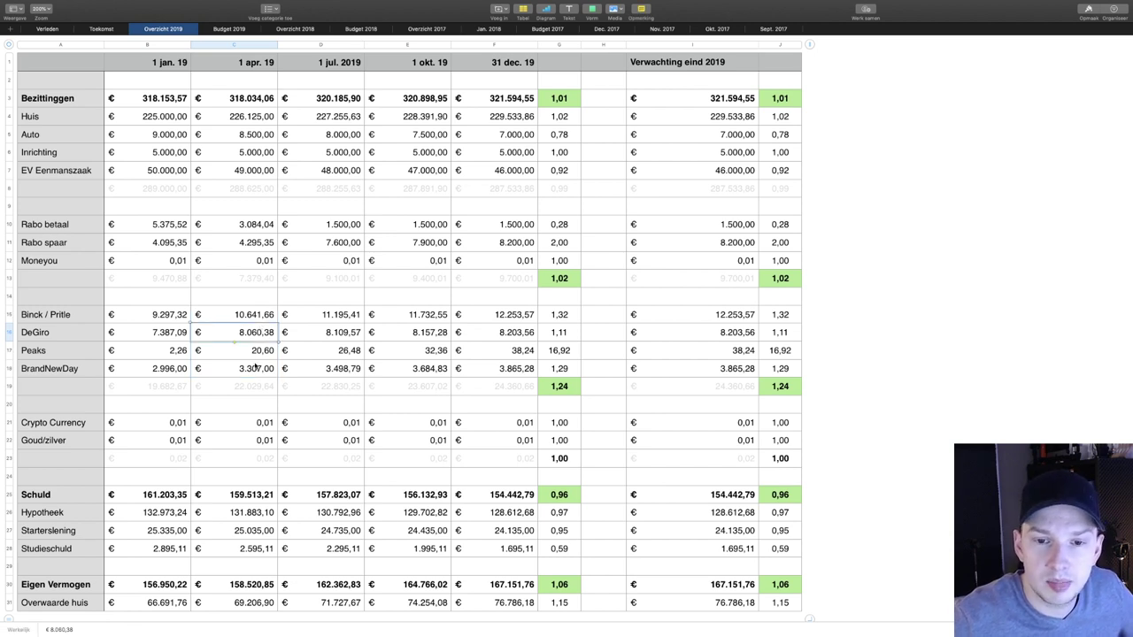
click(258, 316)
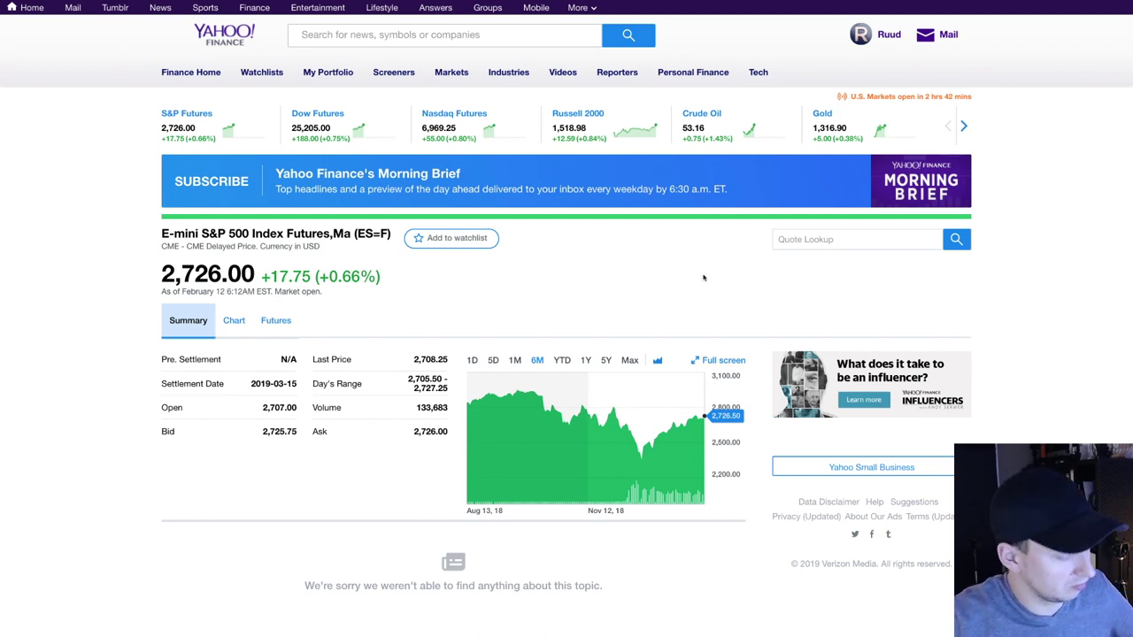
key(alt+Tab)
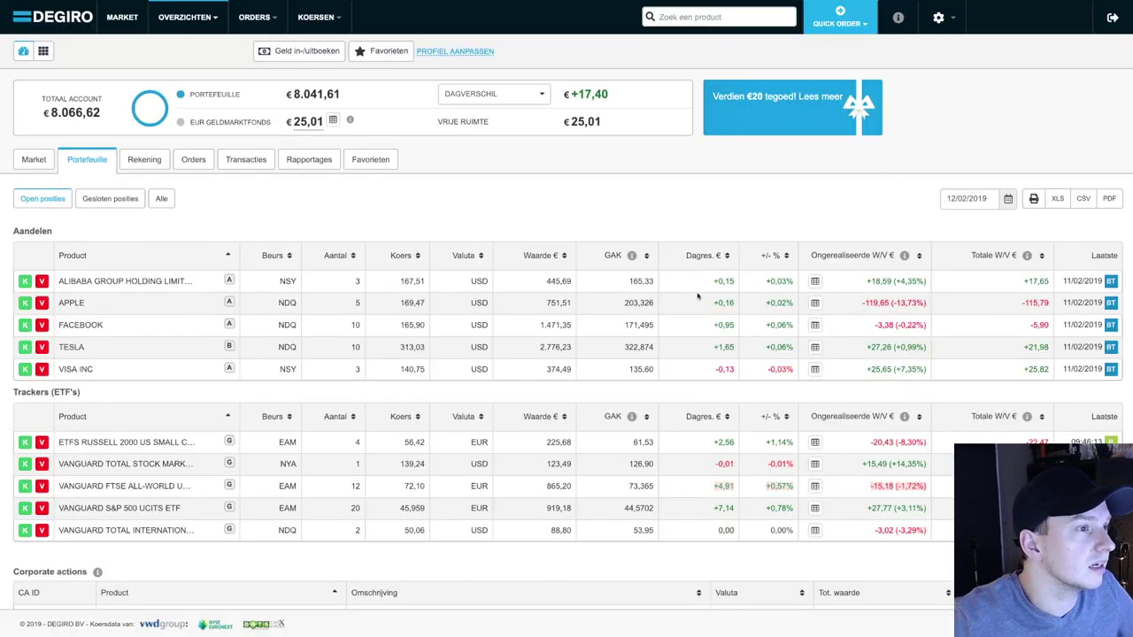